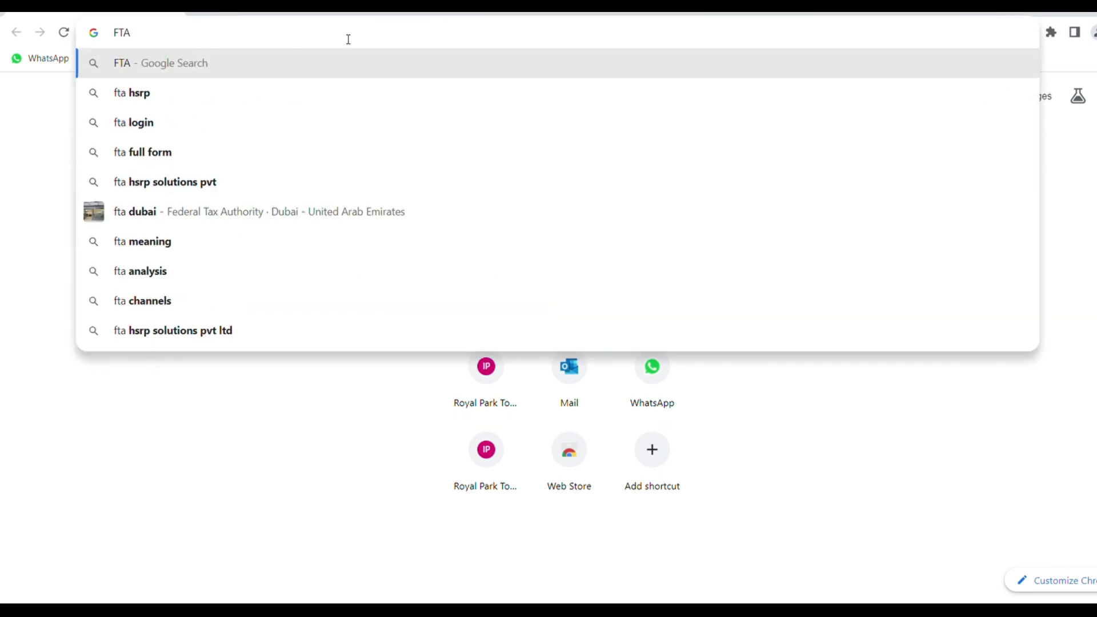
Search Google for 'FTA HSRP number plate'.
type("HSR")
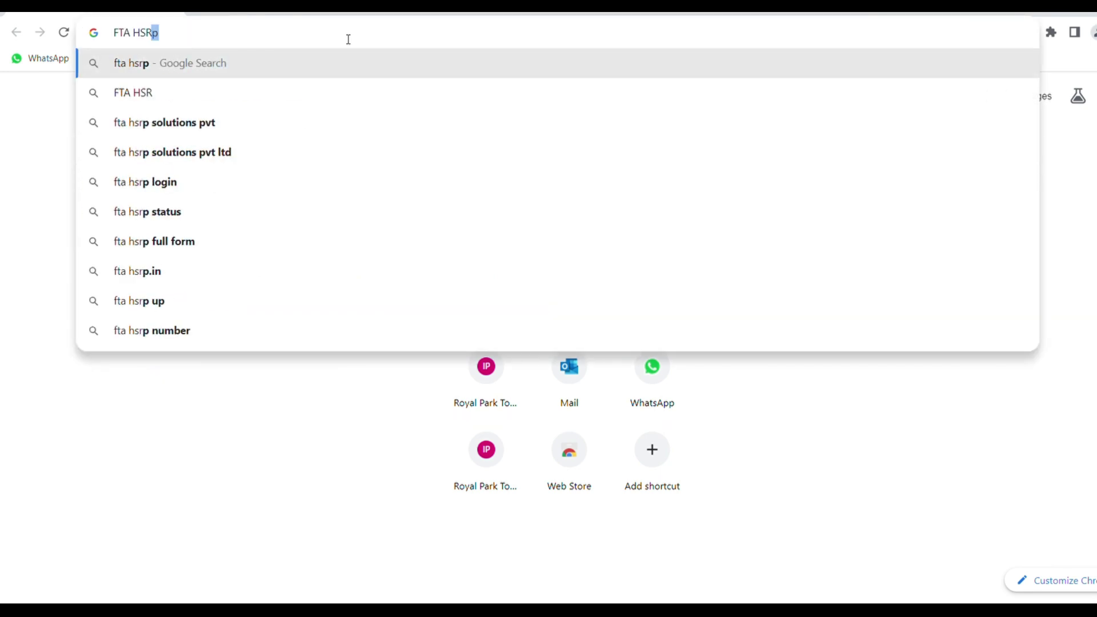
type("P ")
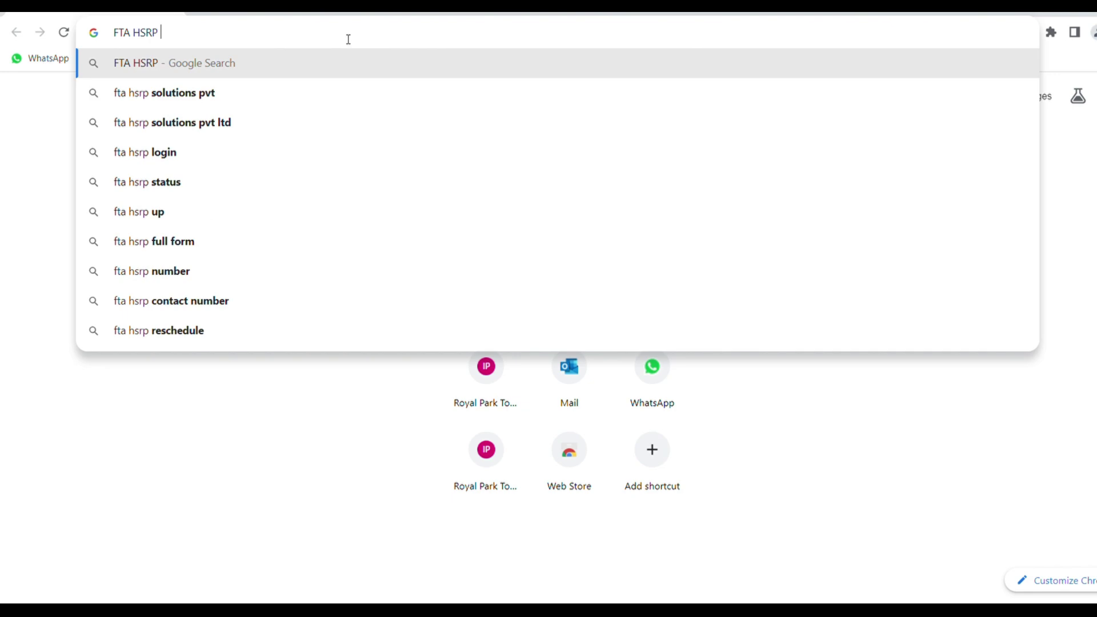
type("number")
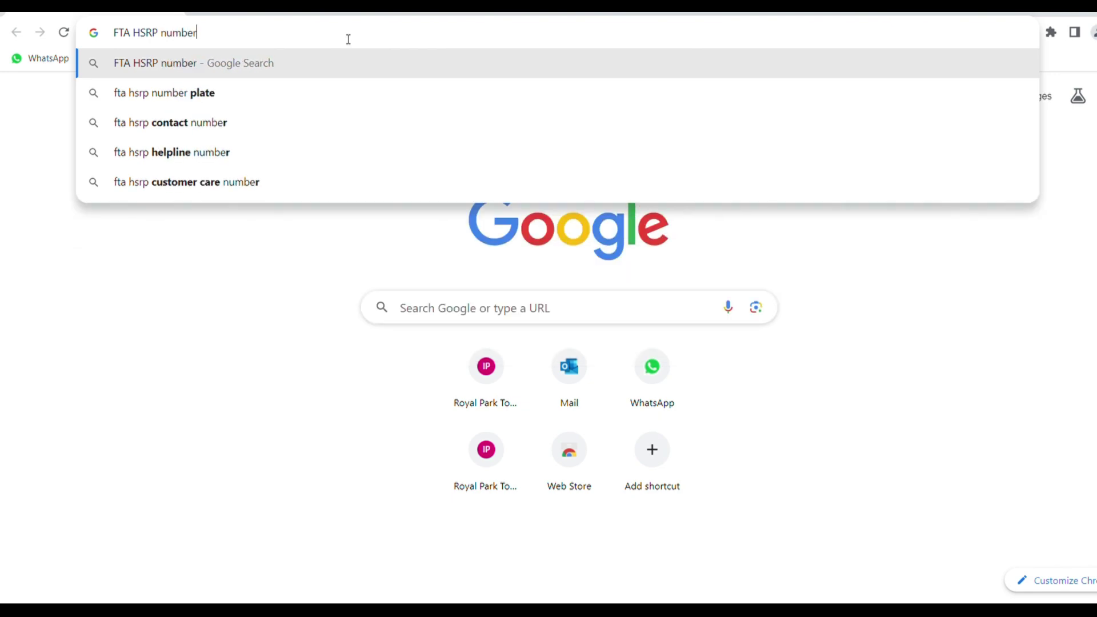
type(" plate")
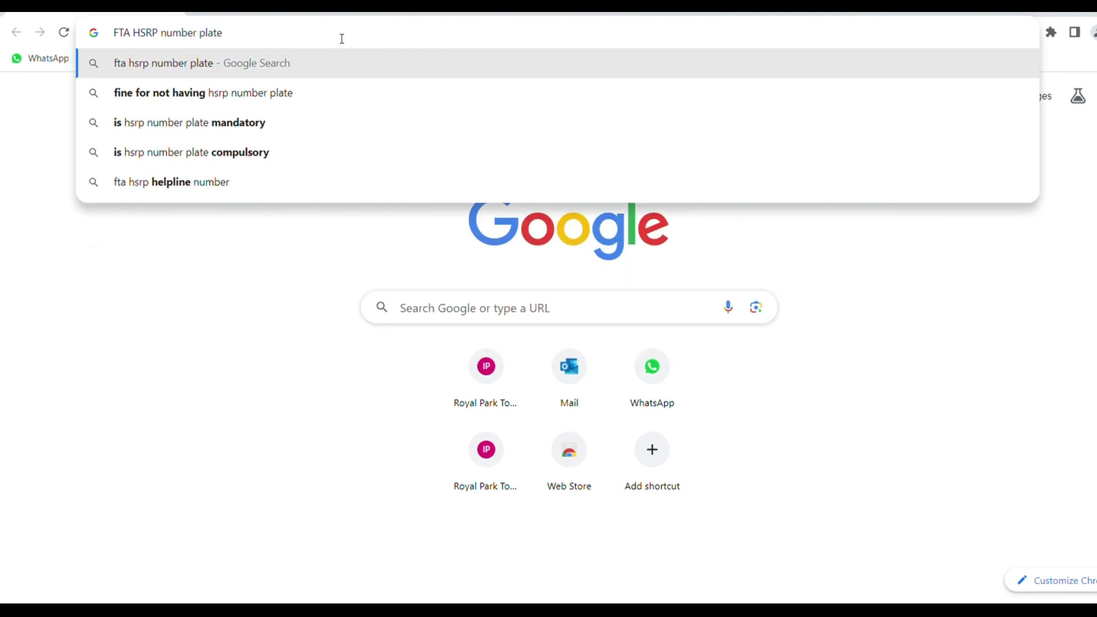
key("Return")
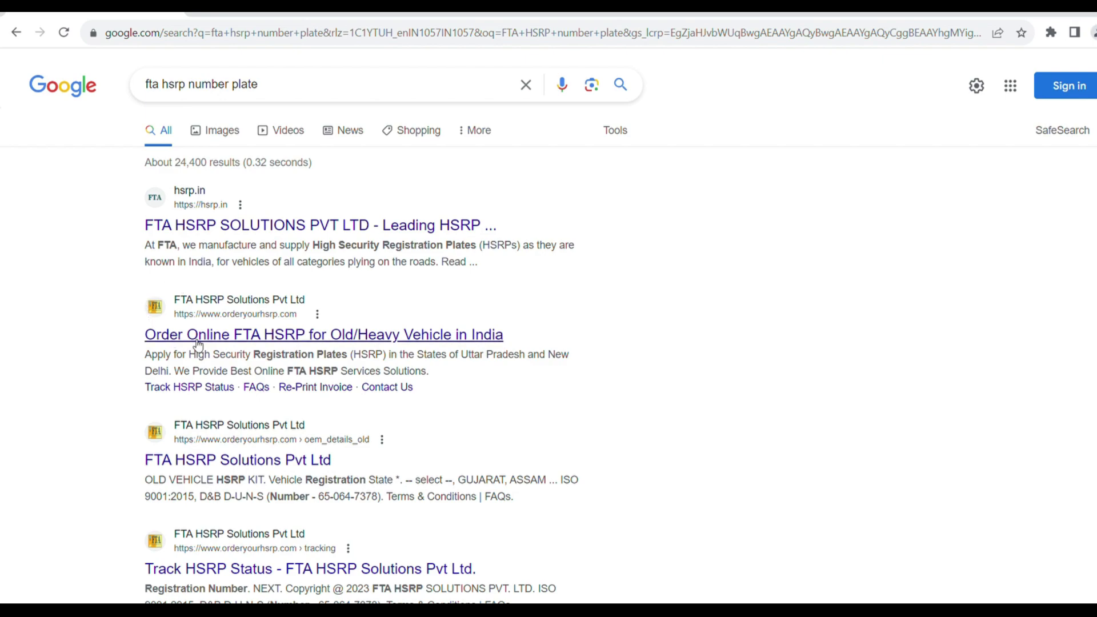
Open orderyourhsrp.com from the results and start a new HSRP order.
left_click(160, 313)
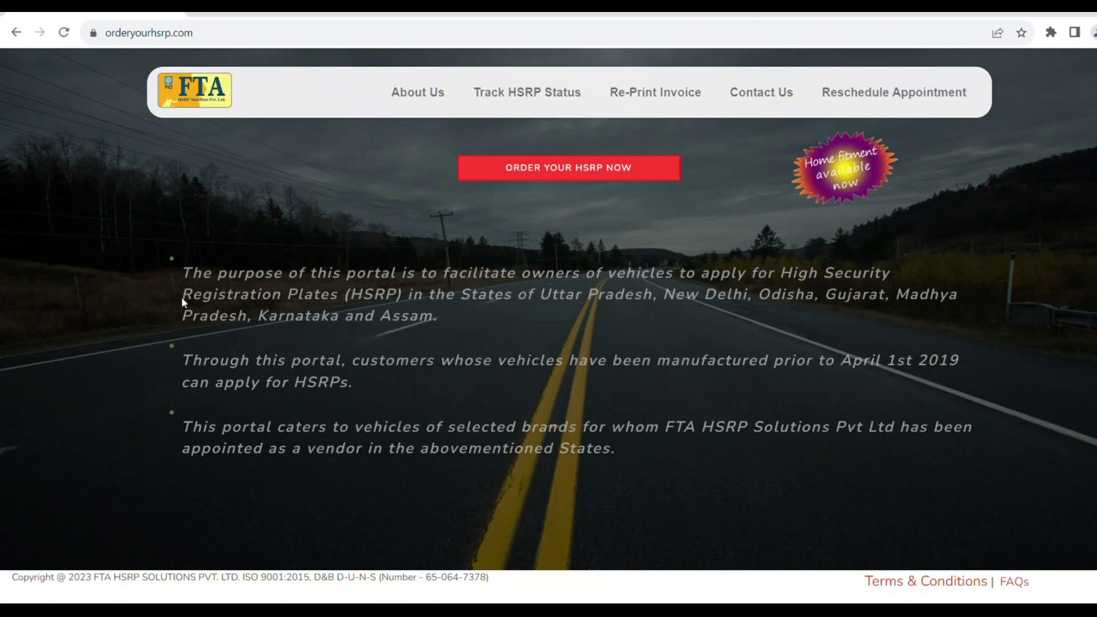
left_click(525, 213)
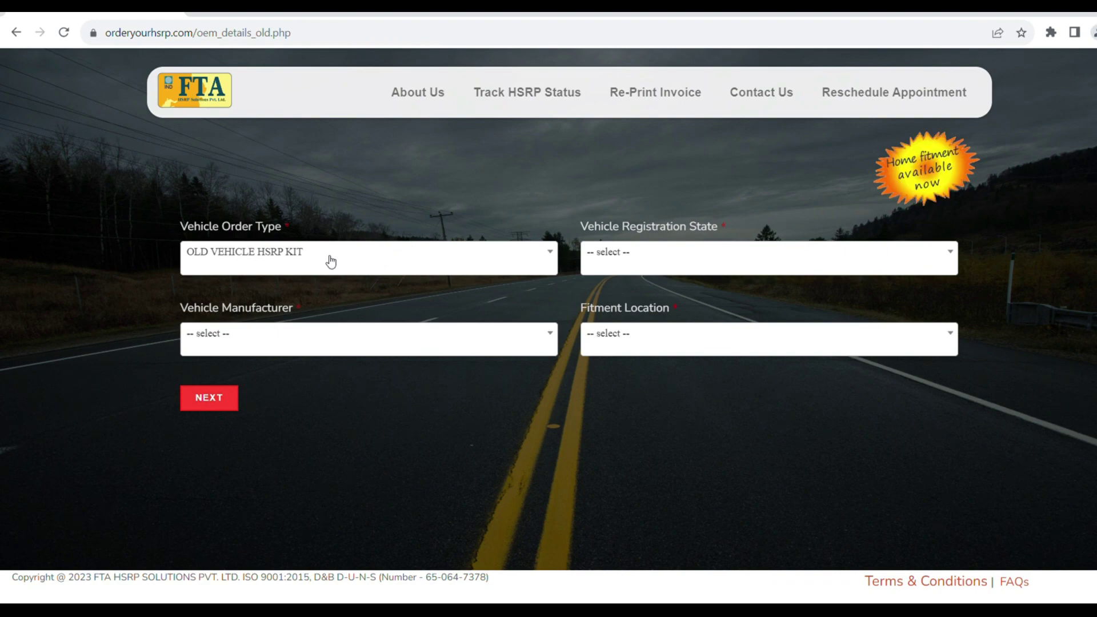
Keep OLD VEHICLE HSRP KIT, and choose state KARNATAKA and maker INDIA YAMAHA MOTOR PVT LTD.
left_click(330, 261)
left_click(331, 261)
left_click(690, 249)
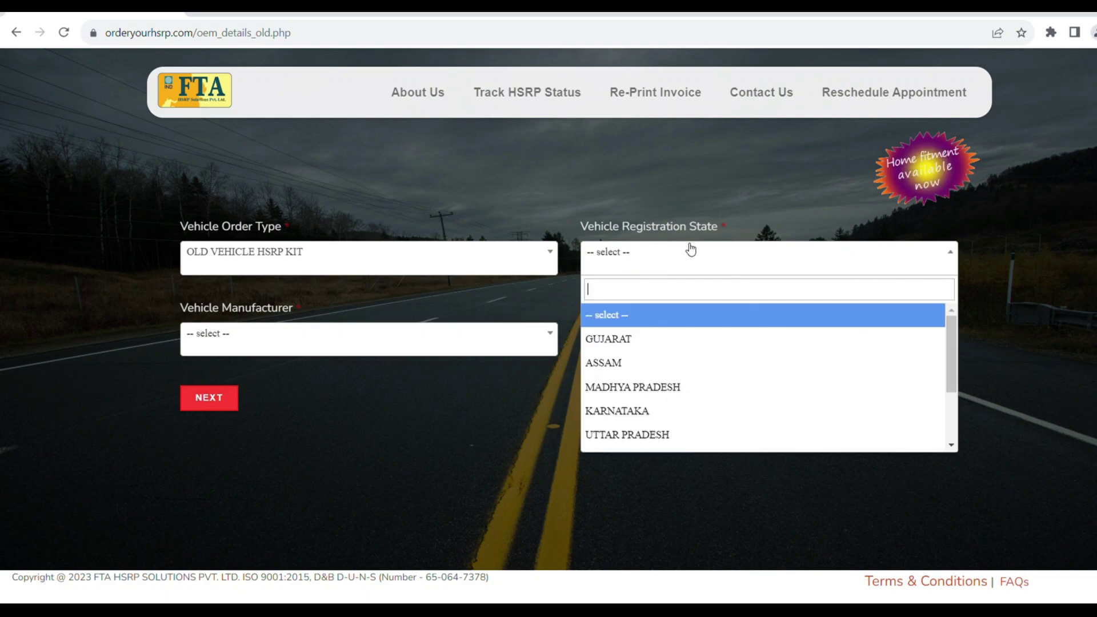
left_click(628, 411)
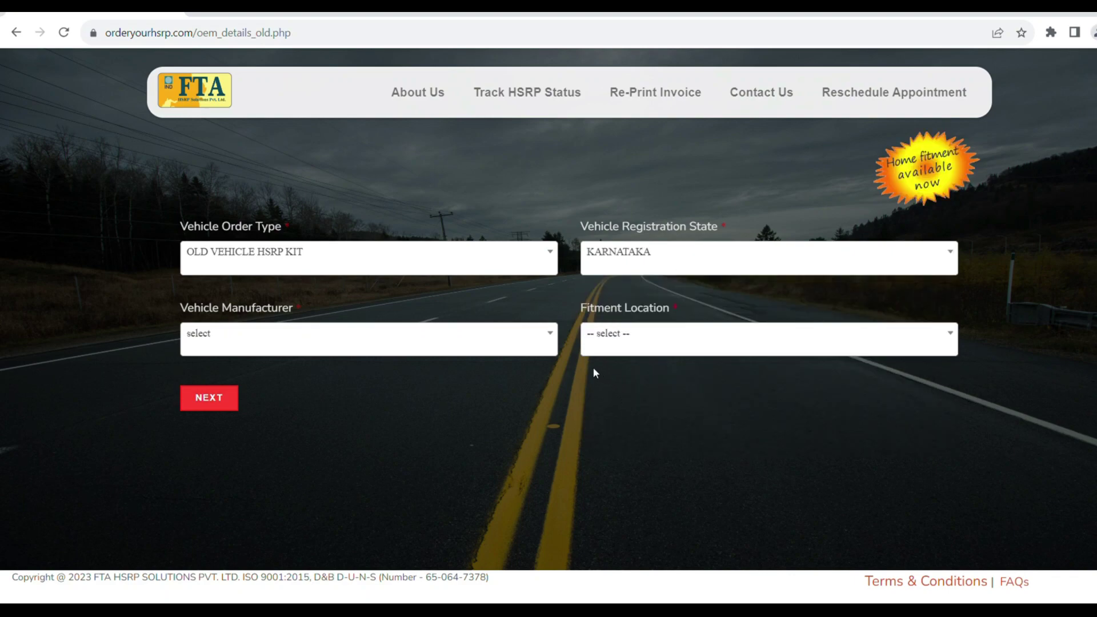
left_click(266, 343)
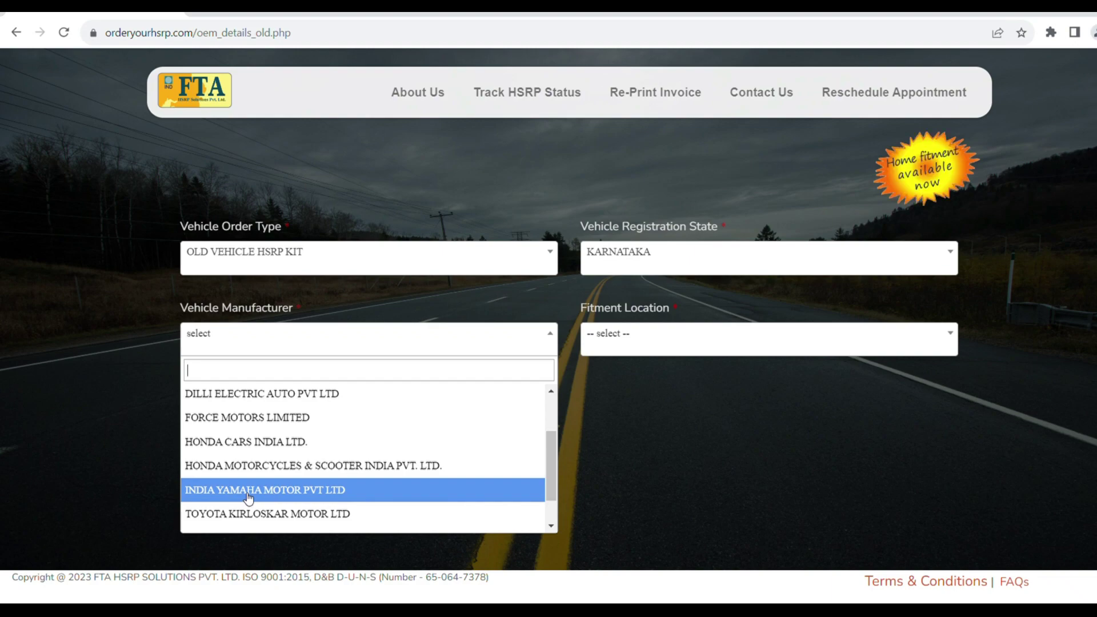
left_click(247, 495)
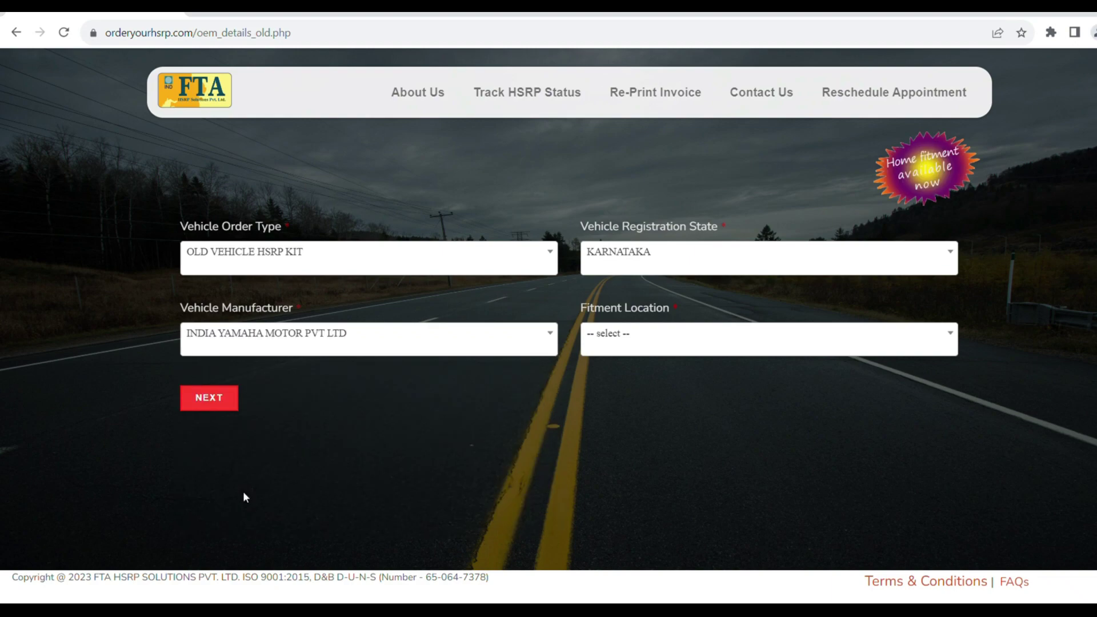
Choose Dealer Premises fitment at UDUPI MOTORS in UDUPI city, then submit the form.
left_click(625, 335)
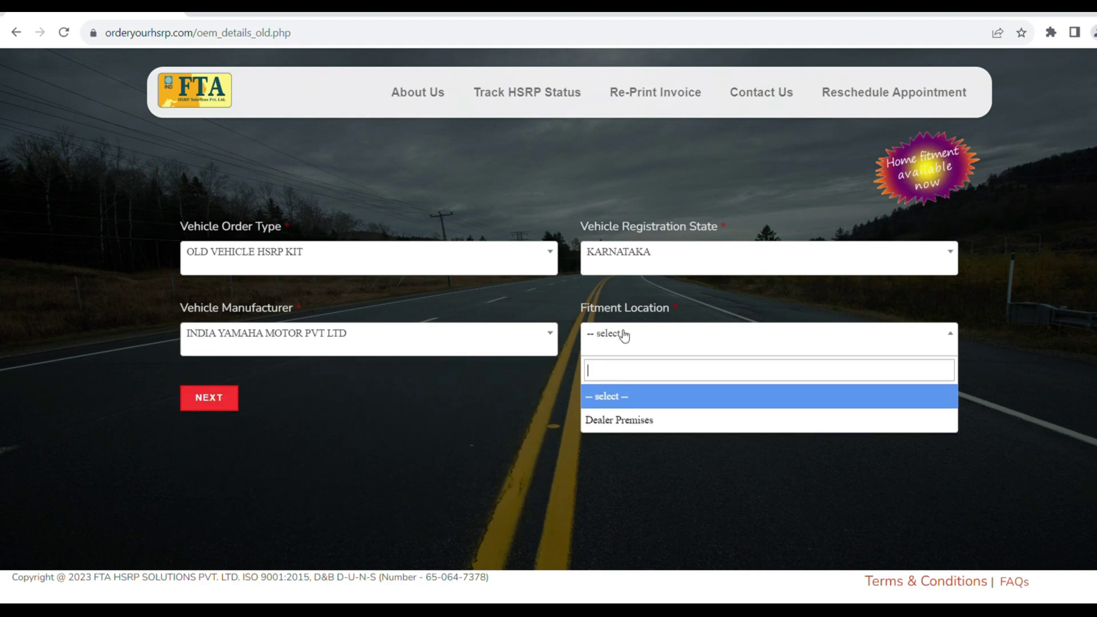
left_click(622, 423)
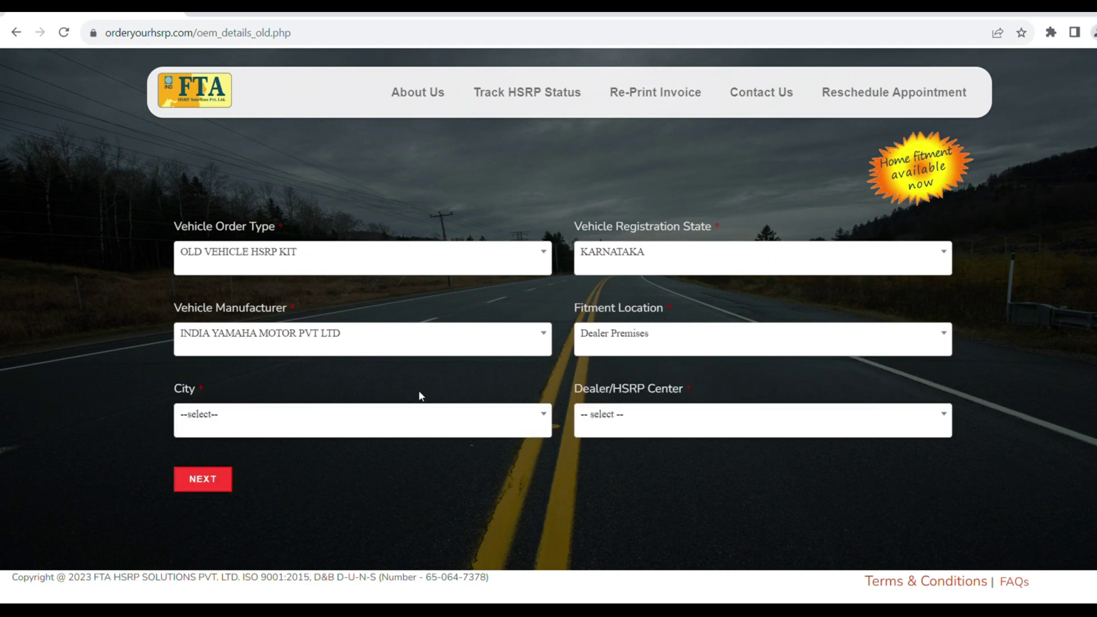
left_click(318, 421)
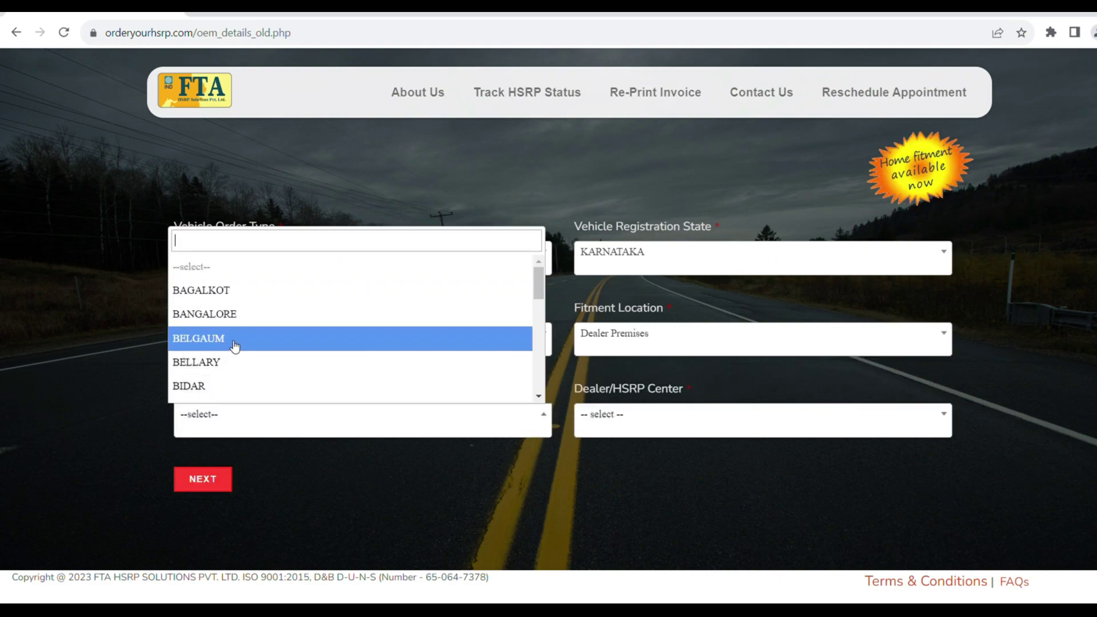
scroll(235, 344, "down", 5)
scroll(235, 345, "down", 3)
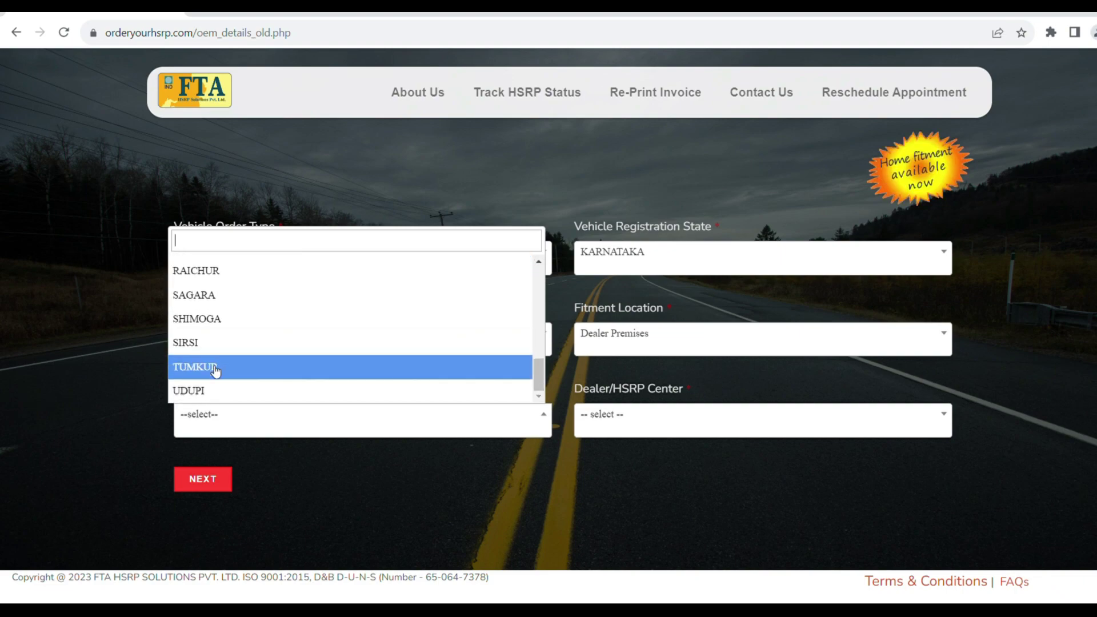
left_click(208, 390)
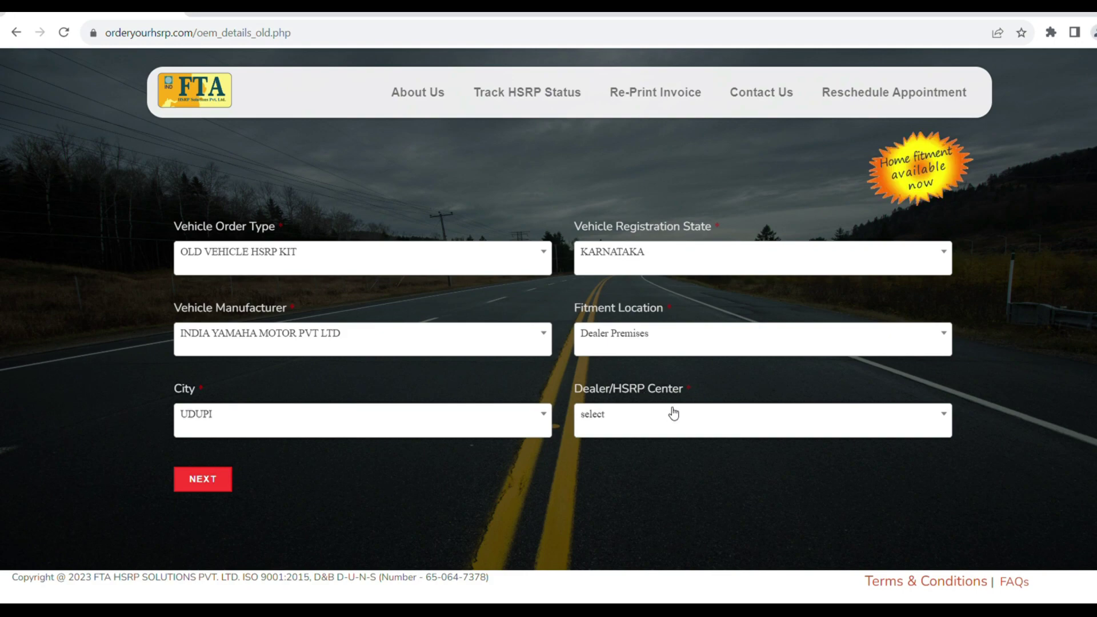
left_click(788, 420)
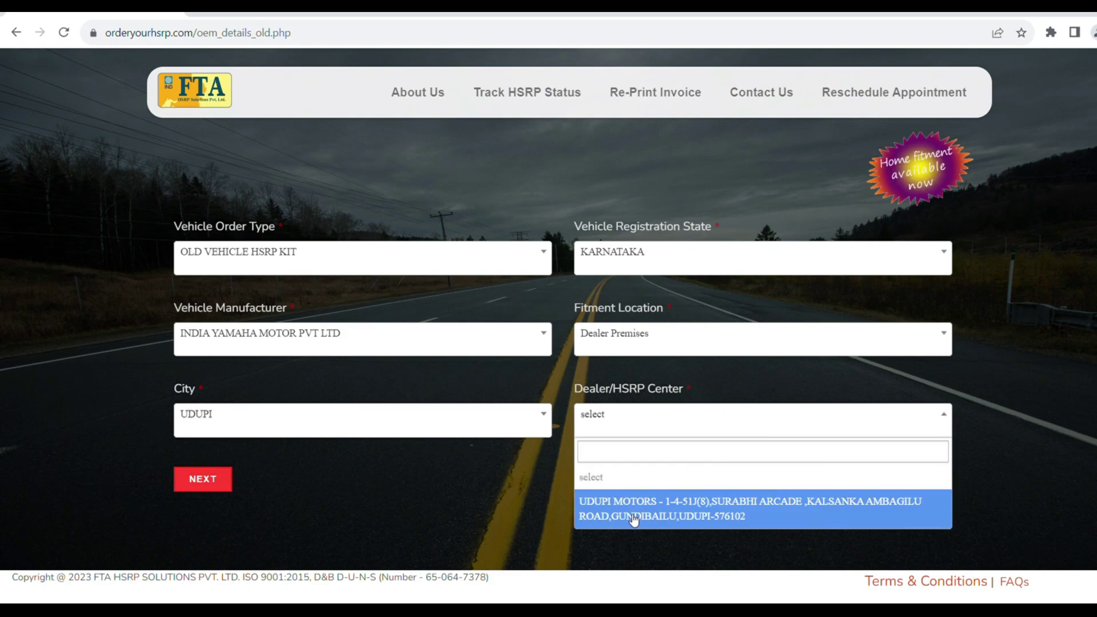
left_click(663, 522)
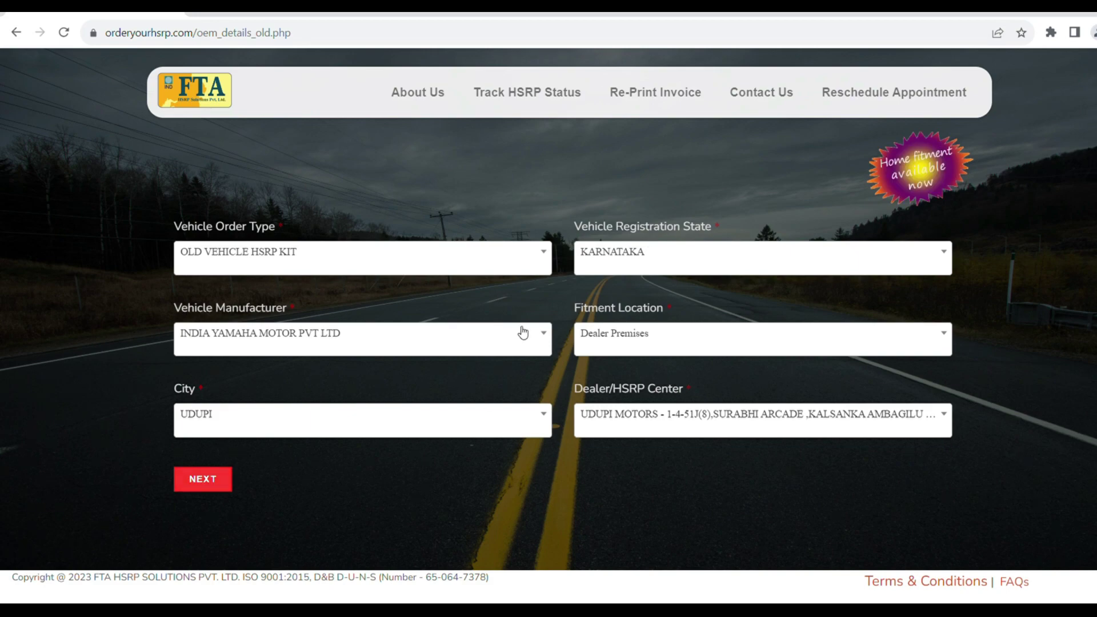
left_click(198, 472)
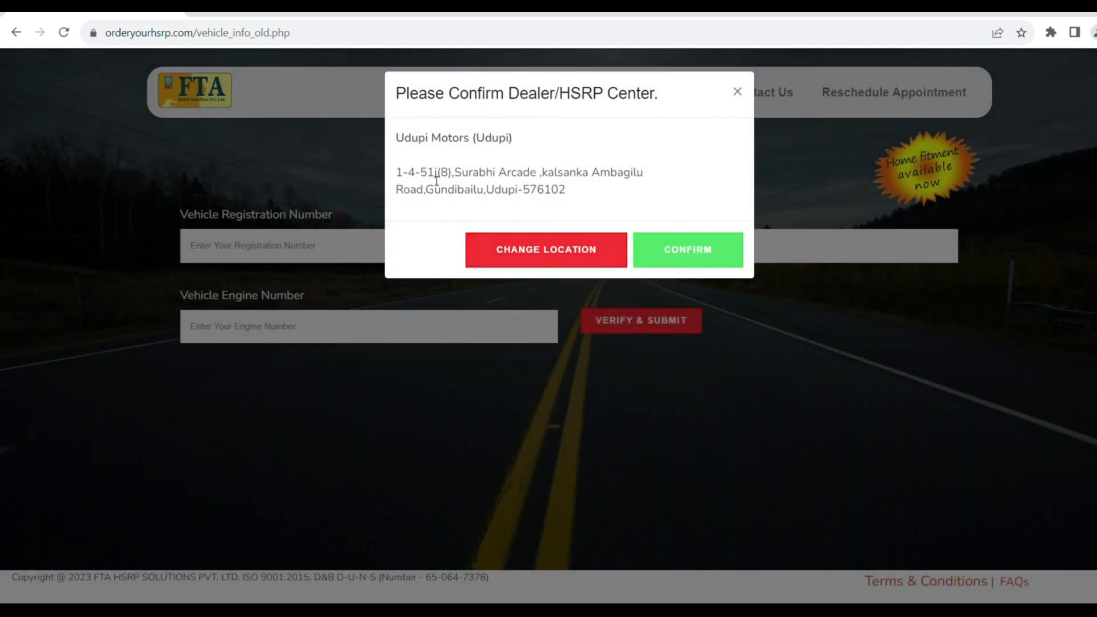
Confirm Udupi Motors as the dealer and verify the vehicle registration against VAHAN.
left_click(694, 259)
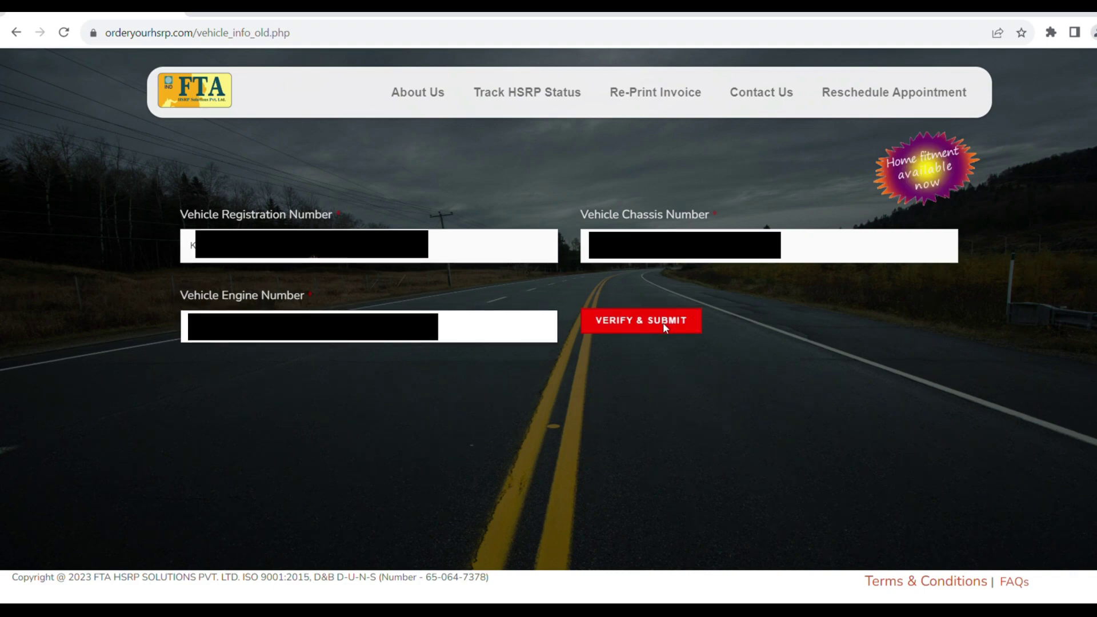
left_click(663, 321)
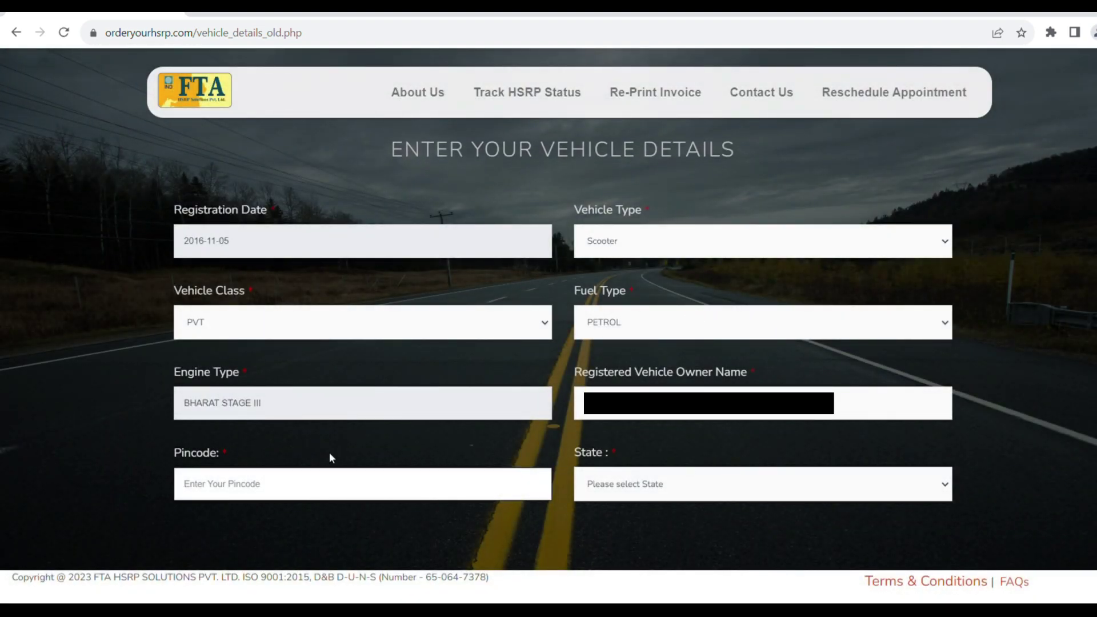
Enter pincode 574118, choose state KARNATAKA and submit the vehicle details.
type("574118")
left_click(665, 486)
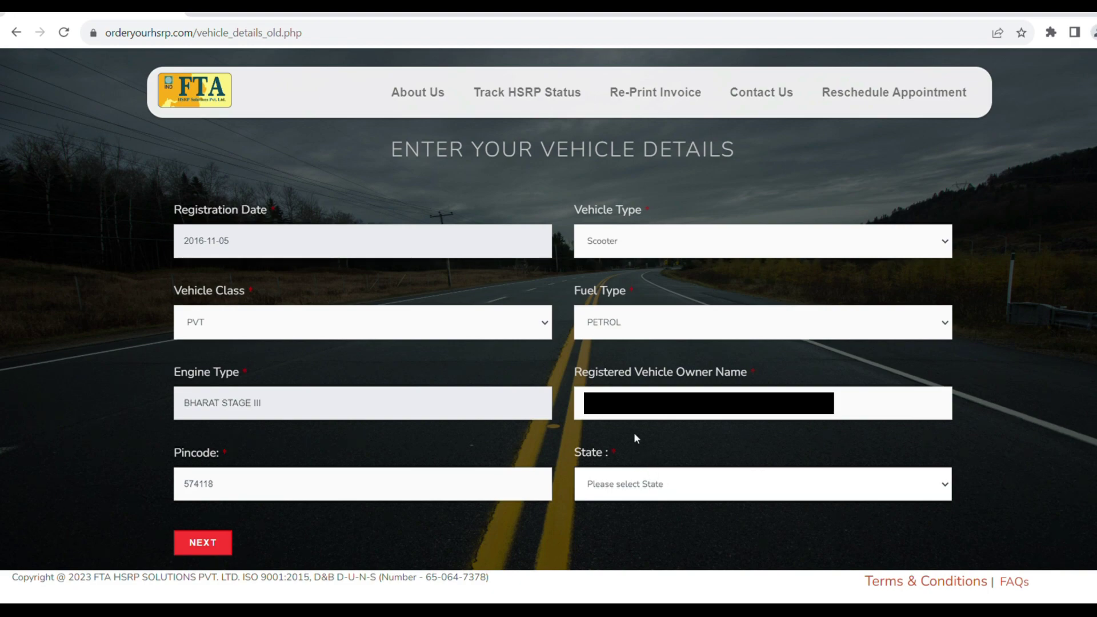
scroll(282, 446, "down", 1)
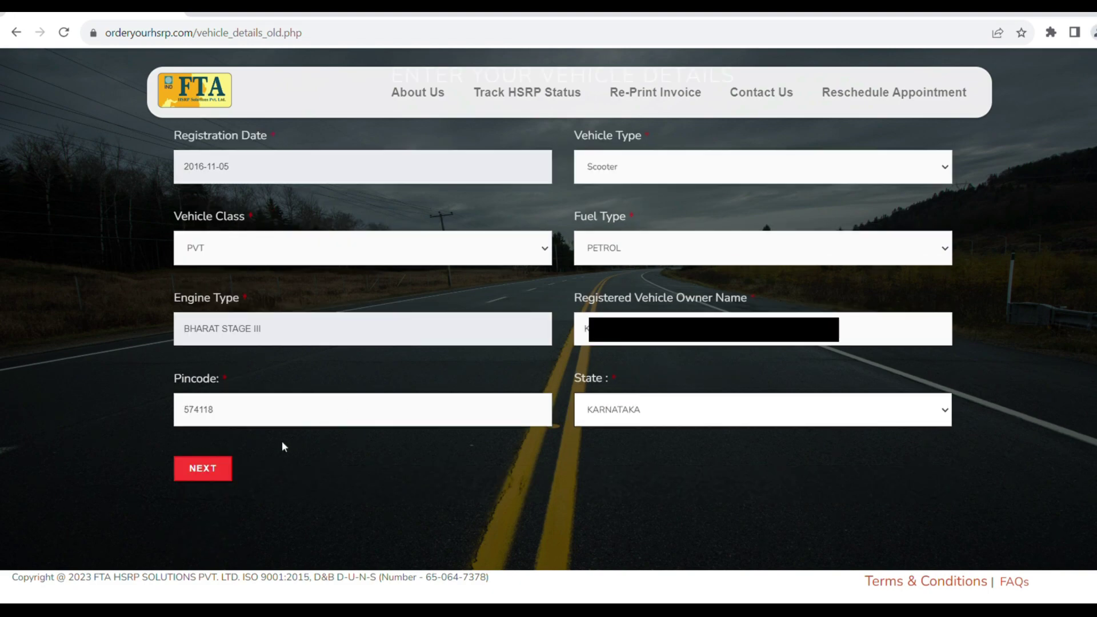
left_click(220, 472)
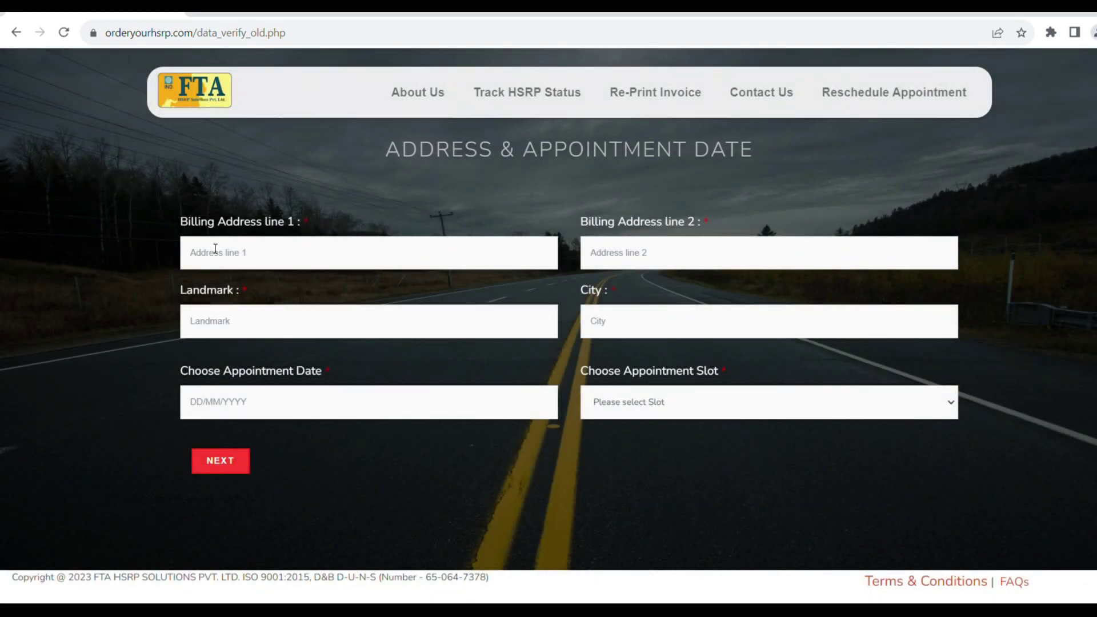
Enter the billing address and book 16-10-2023 in the 10:30 AM-11:30 AM slot.
left_click(252, 256)
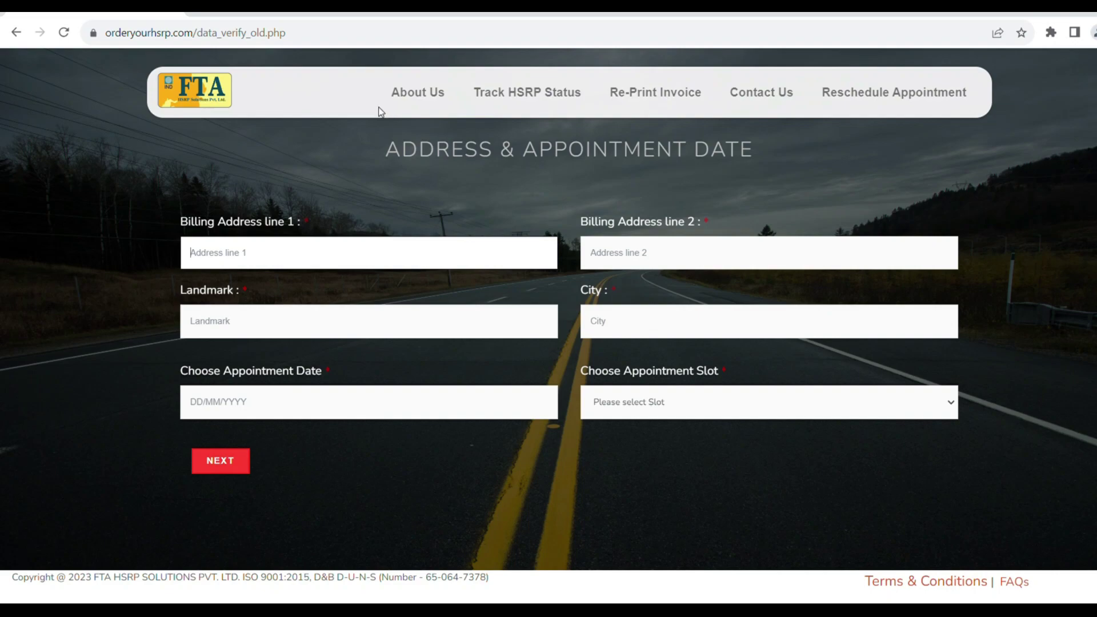
type("#")
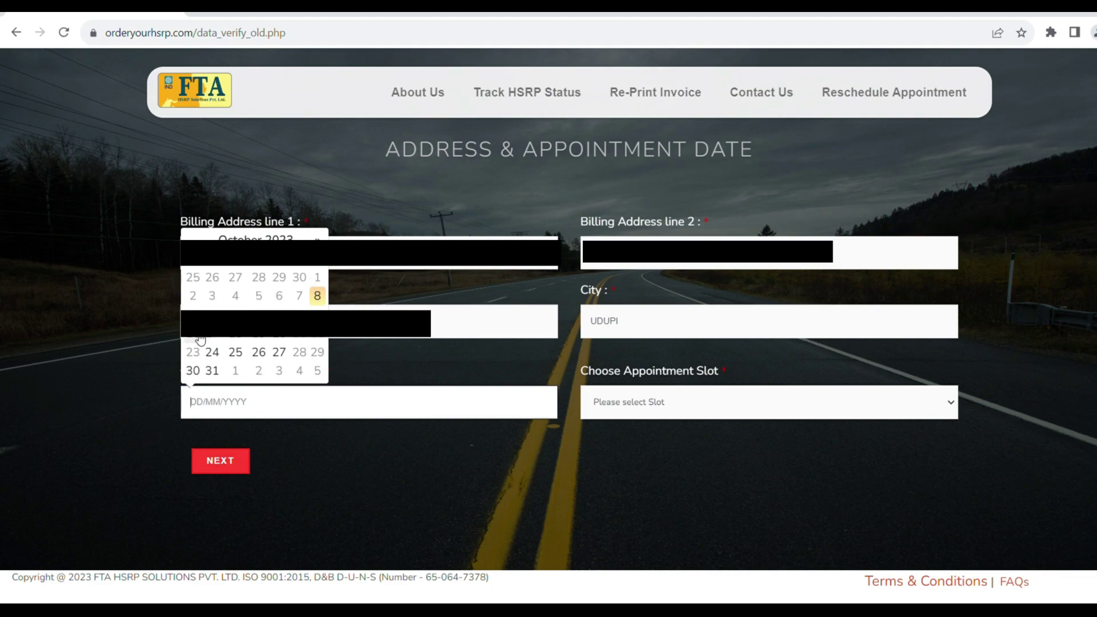
left_click(200, 337)
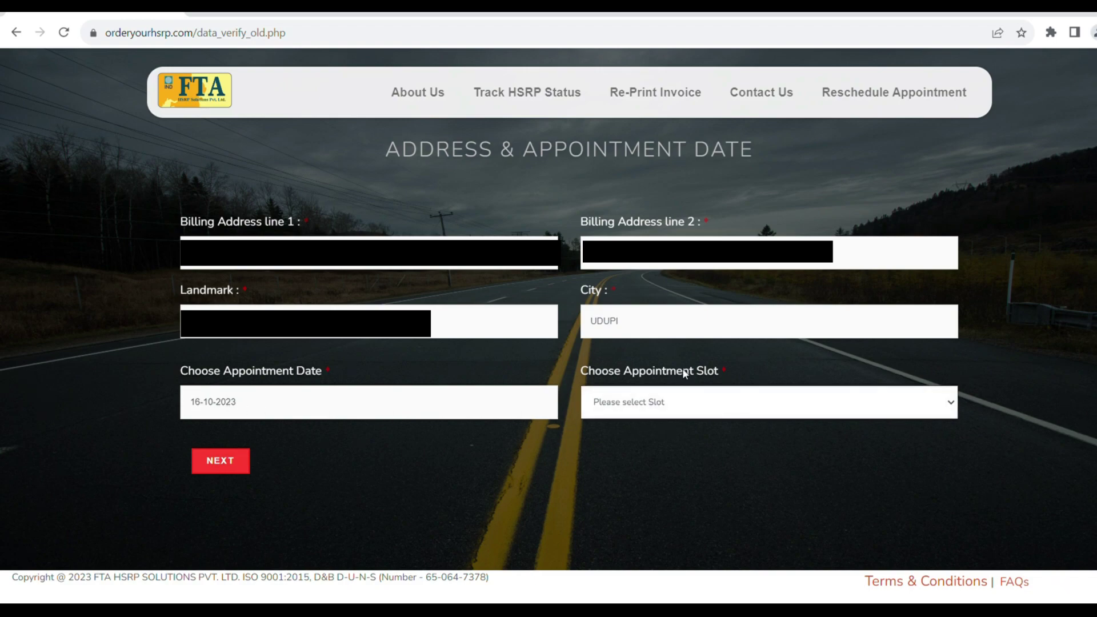
left_click(697, 444)
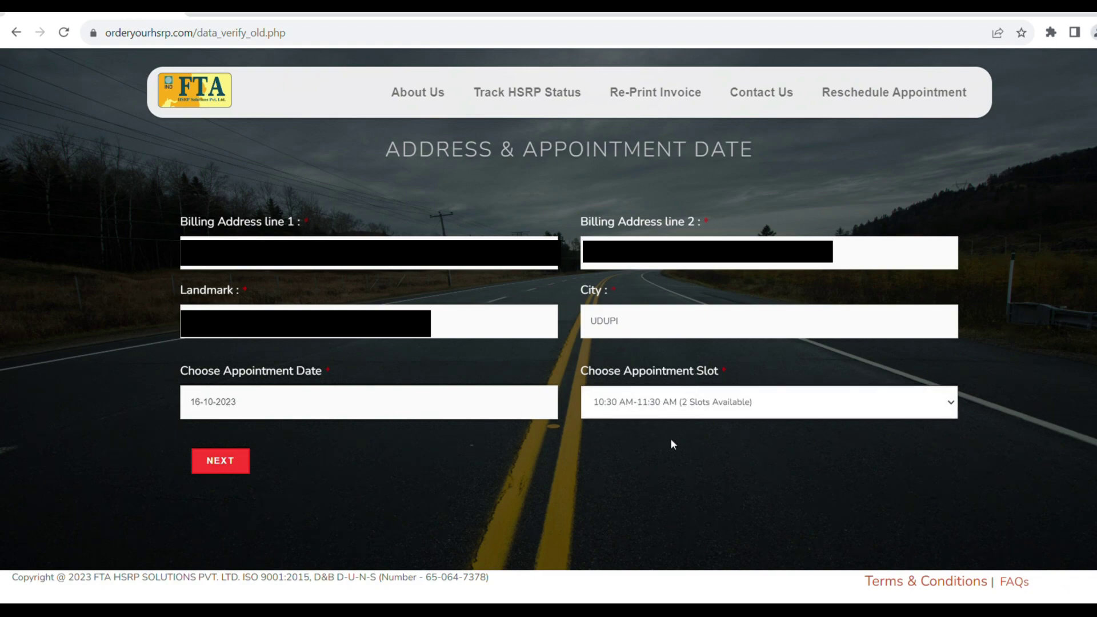
left_click(221, 464)
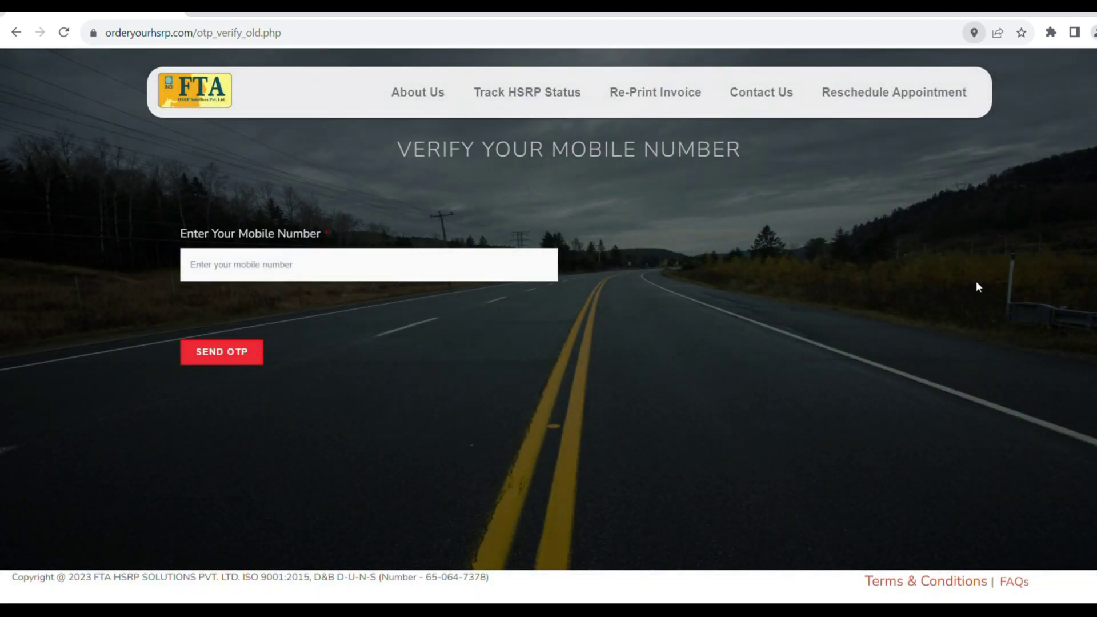
Verify the owner's mobile number with the OTP to reach the Rs. 532.18 payment page.
left_click(299, 265)
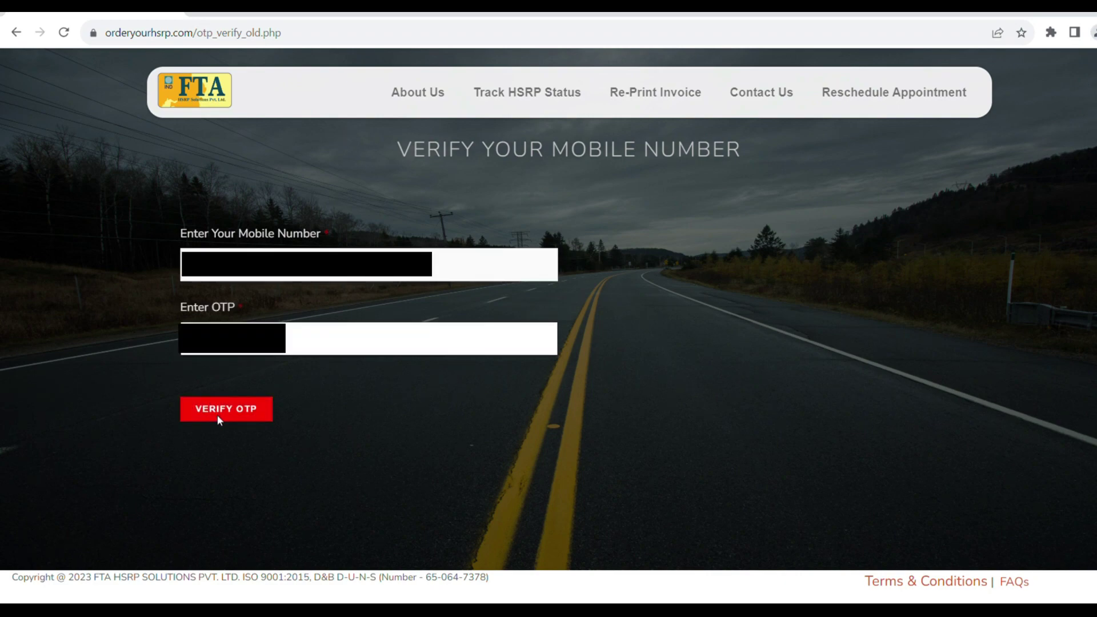
left_click(218, 413)
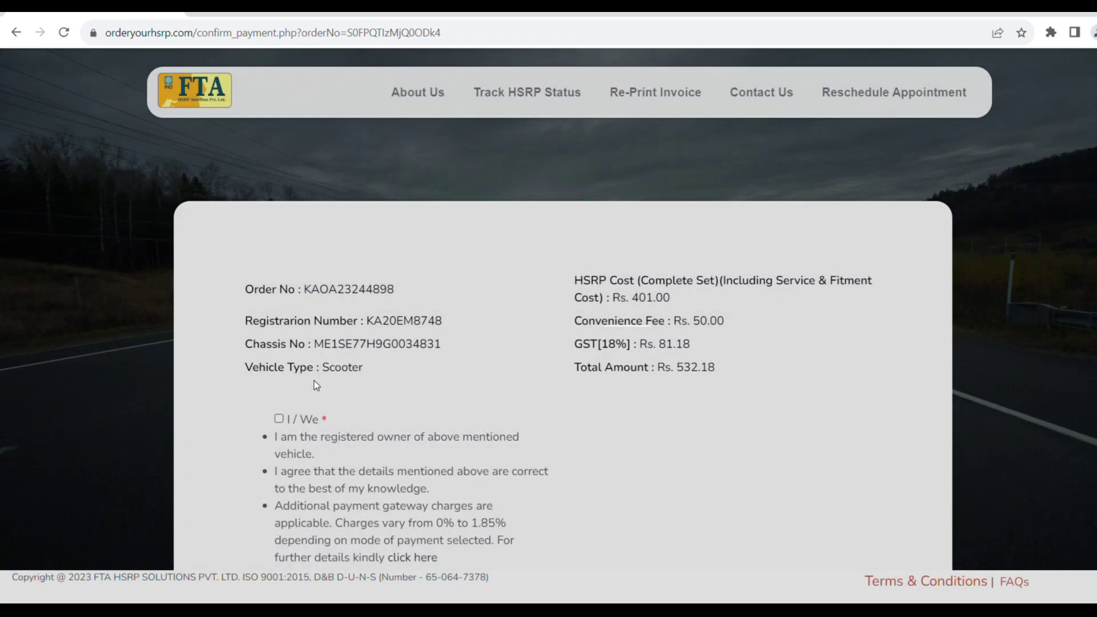
Tick the I / We owner declaration checkbox on the payment confirmation page.
scroll(548, 194, "down", 3)
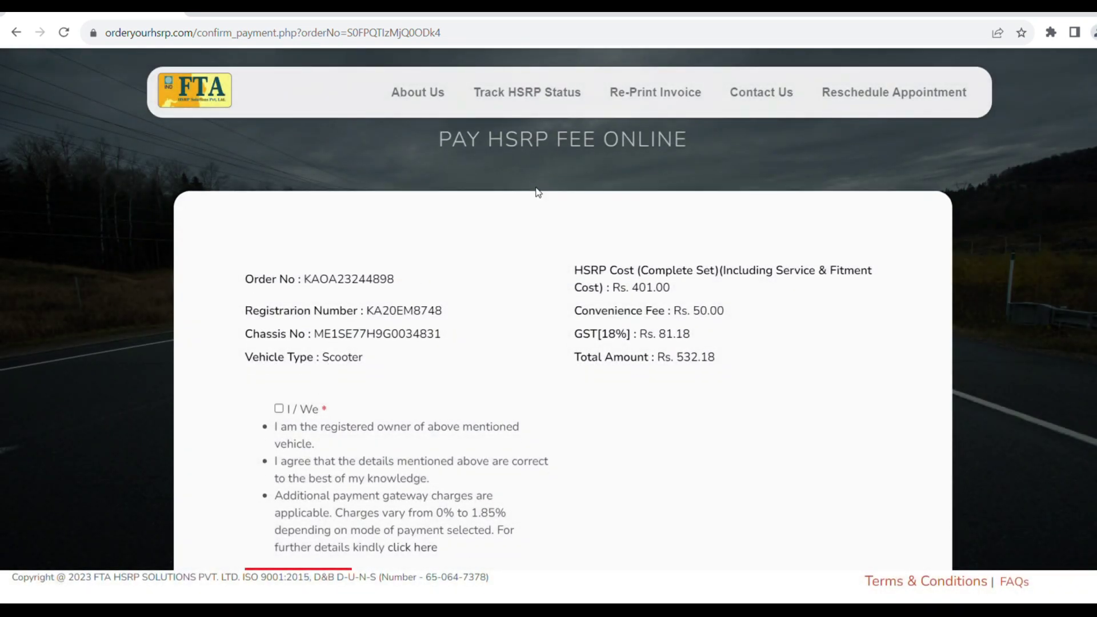
scroll(505, 257, "up", 2)
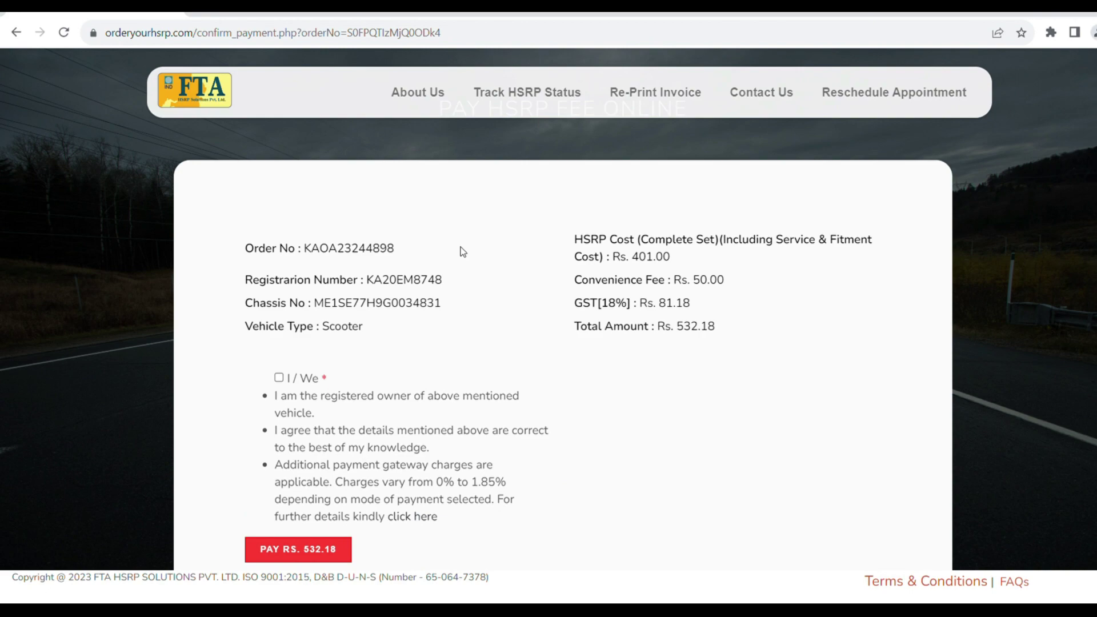
scroll(460, 250, "down", 1)
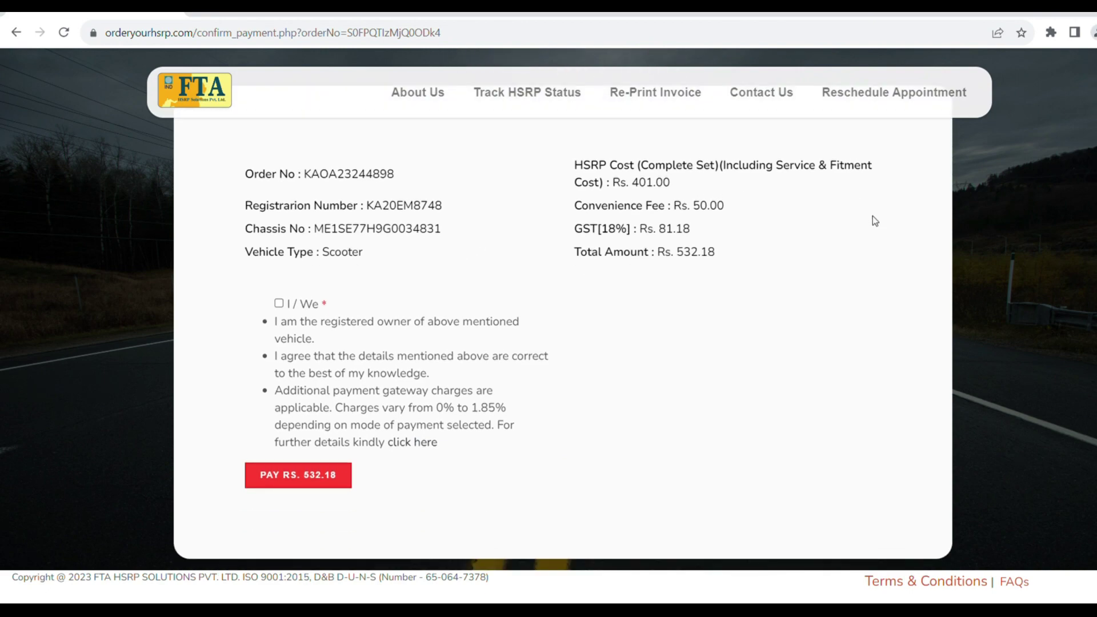
scroll(562, 308, "up", 1)
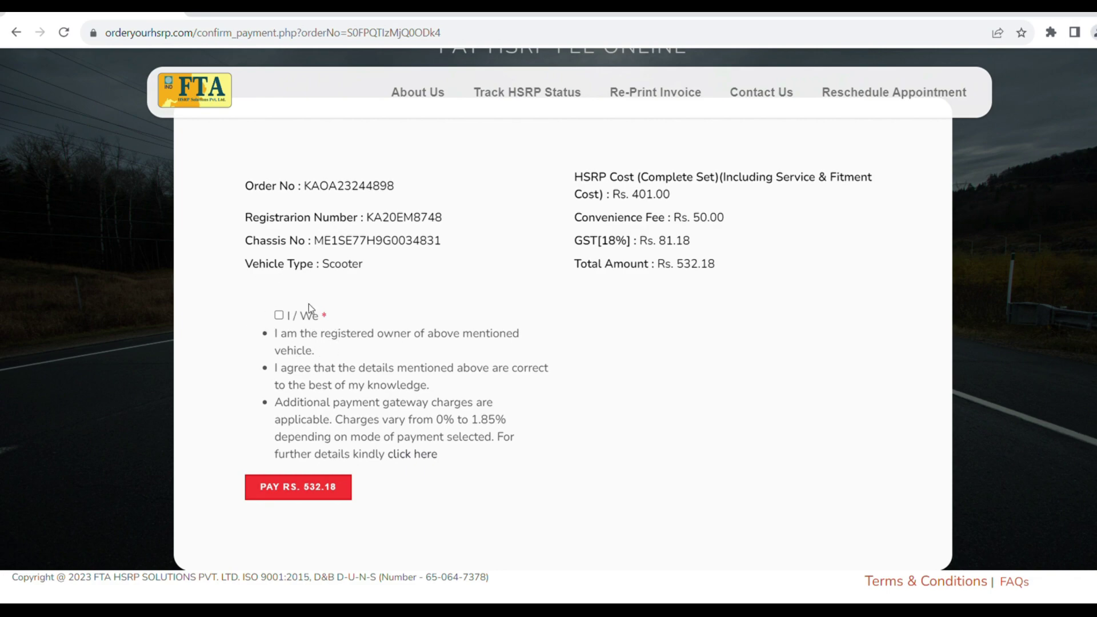
left_click(280, 316)
Pay the Rs. 532.18 fee through BillDesk with UPI, showing the payment QR code.
left_click(308, 487)
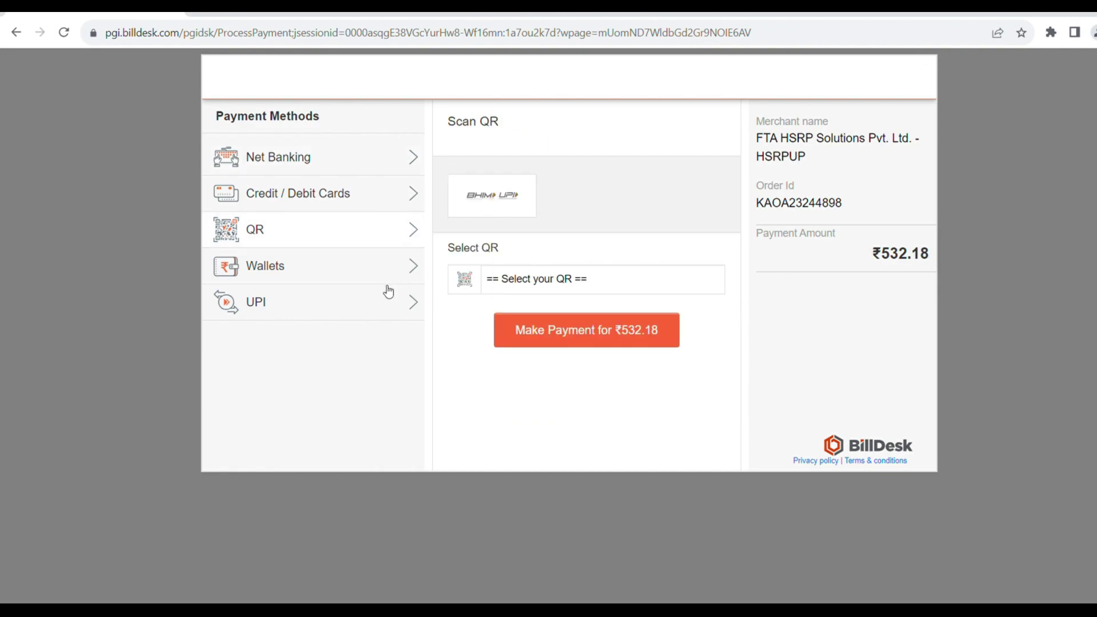
left_click(374, 303)
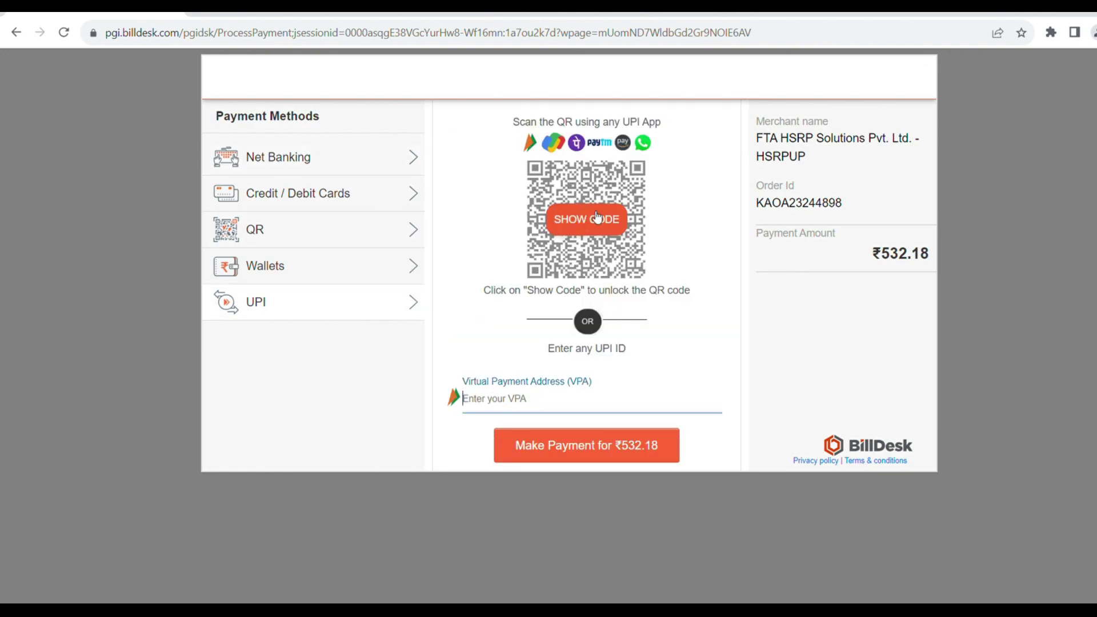
left_click(601, 221)
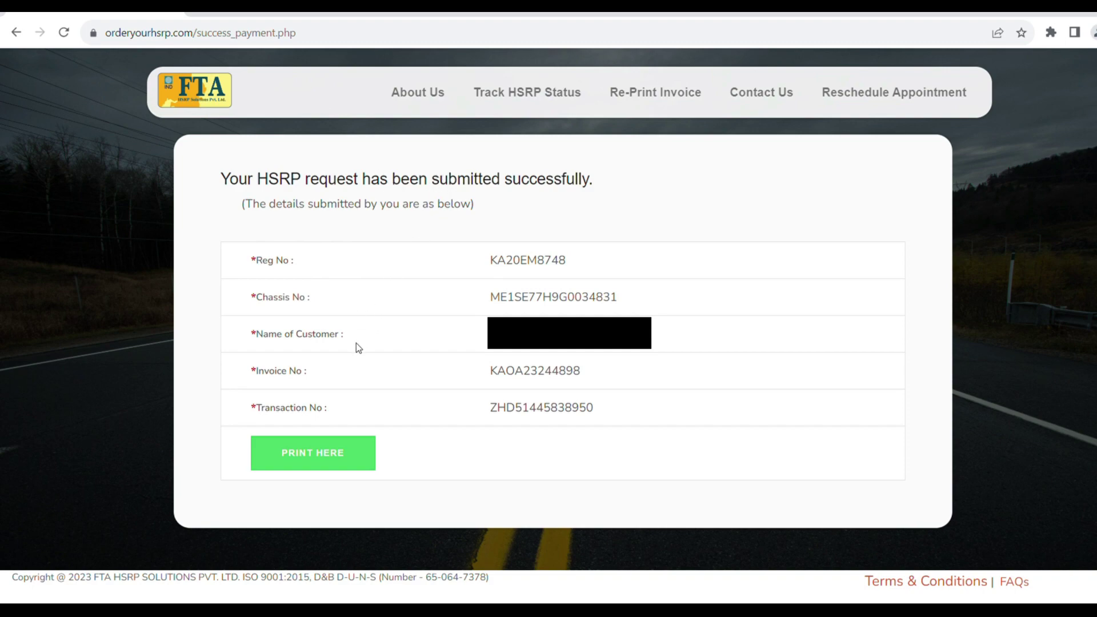
Open the printable HSRP invoice showing the Rs. 532.18 grand total.
left_click(328, 451)
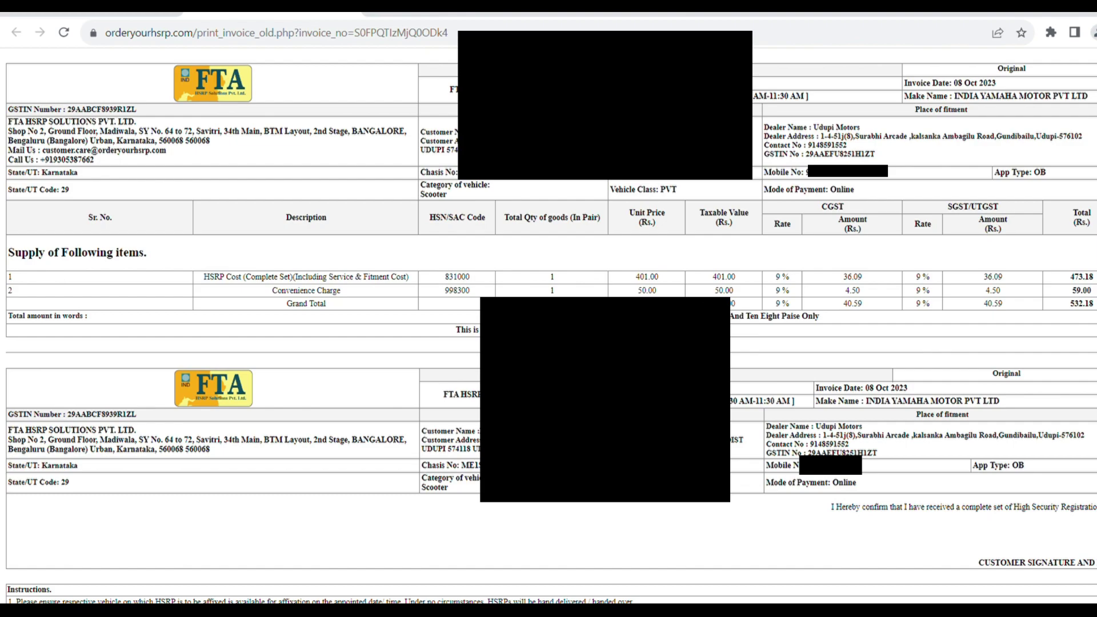
scroll(574, 247, "down", 2)
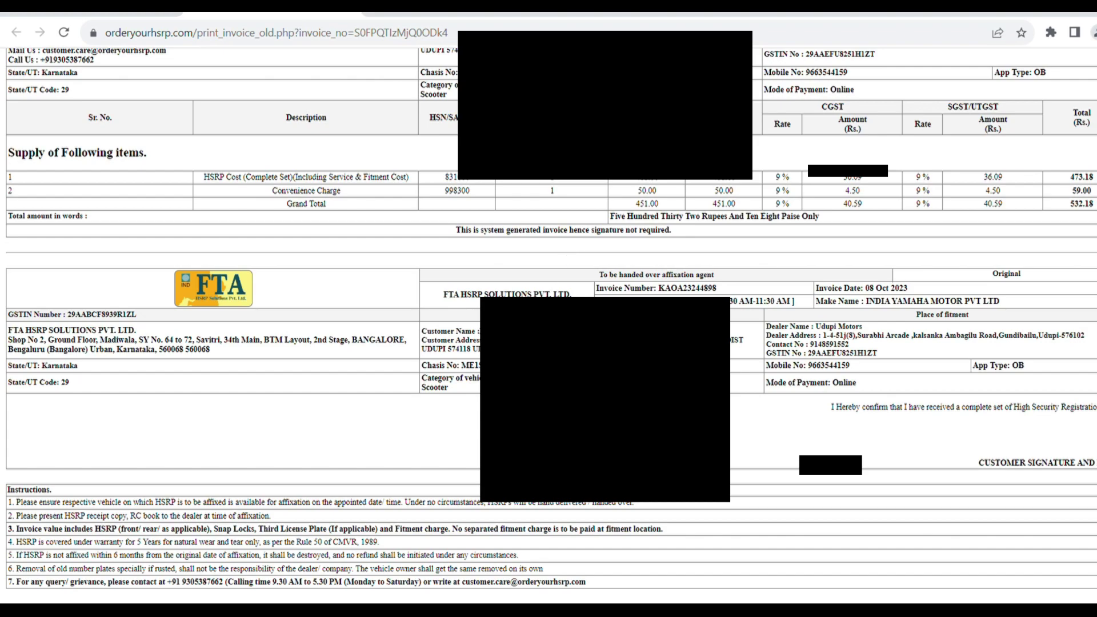
scroll(930, 86, "up", 2)
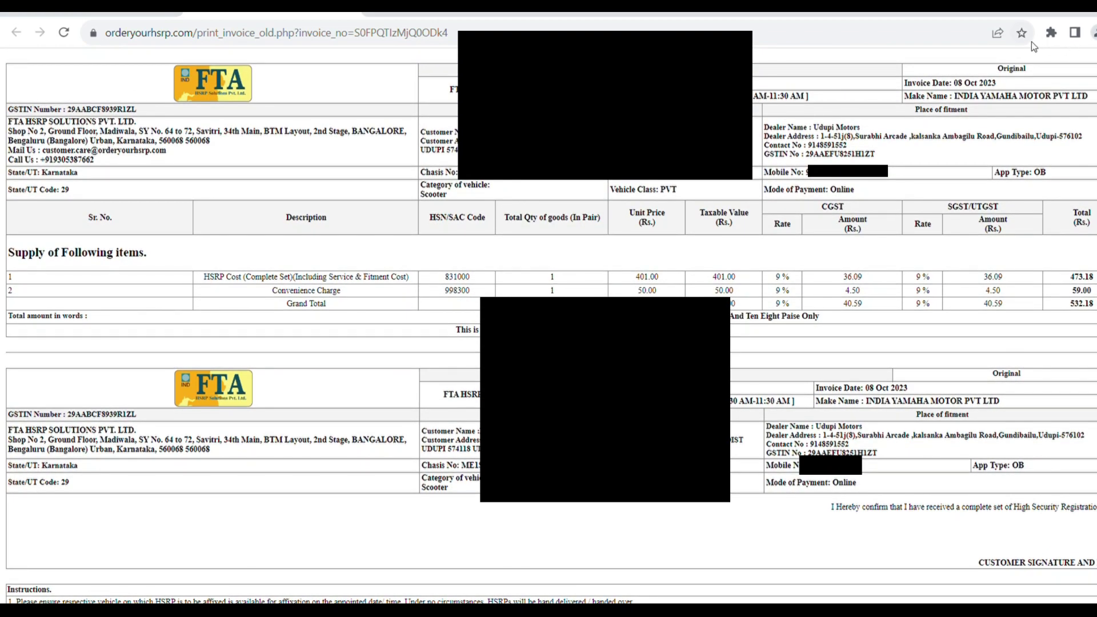